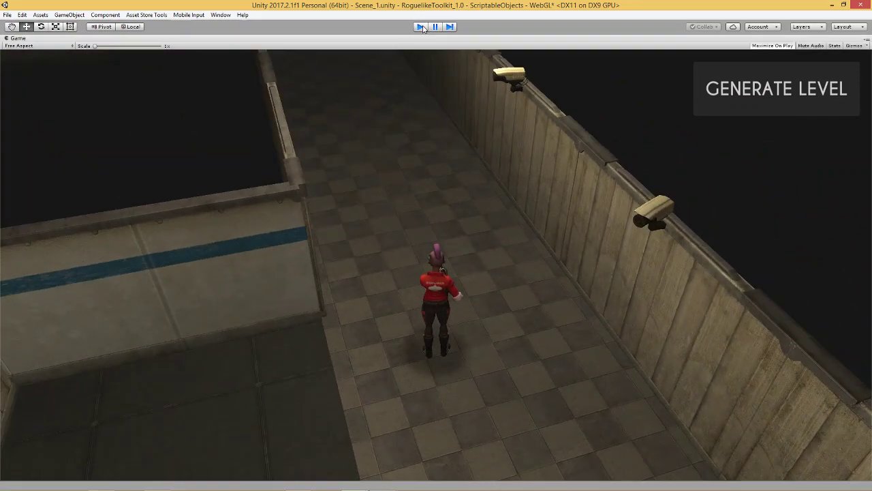
Stop the running game and open the Theme_01 level theme from the project assets in its node editor.
{"action": "left_click", "coordinate": [421, 27]}
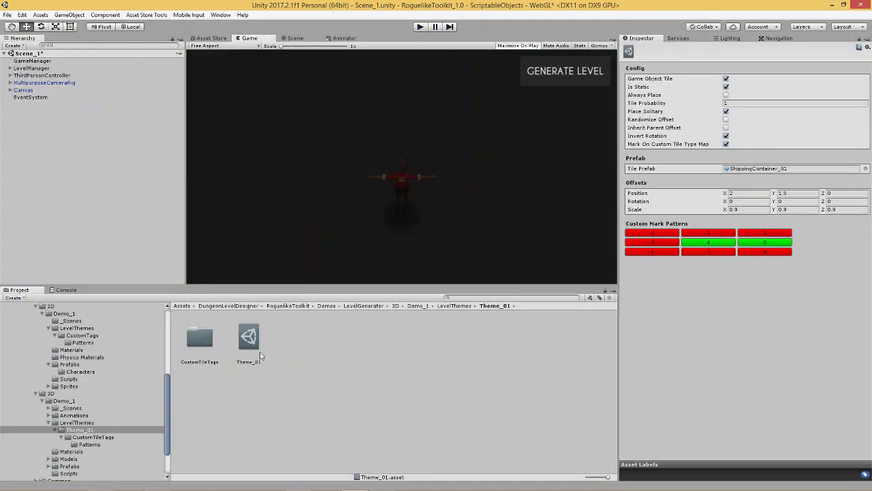
{"action": "double_click", "coordinate": [250, 337]}
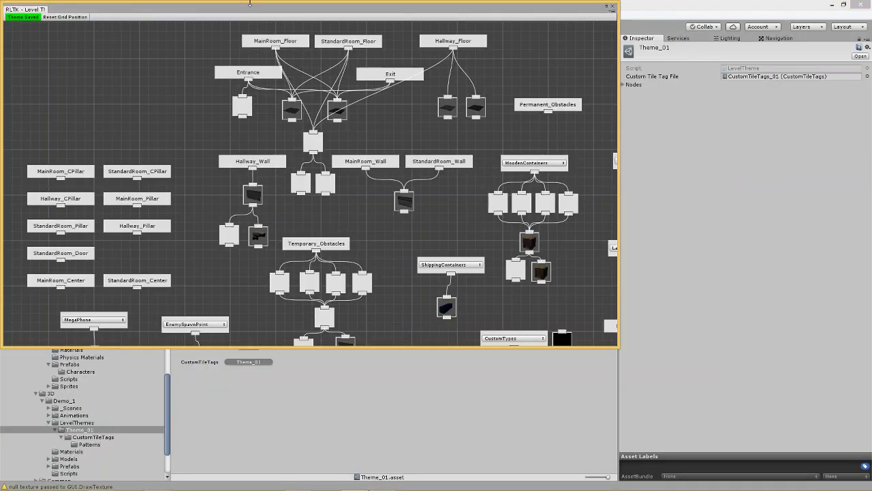
{"action": "left_click_drag", "start_coordinate": [250, 14], "coordinate": [305, 51]}
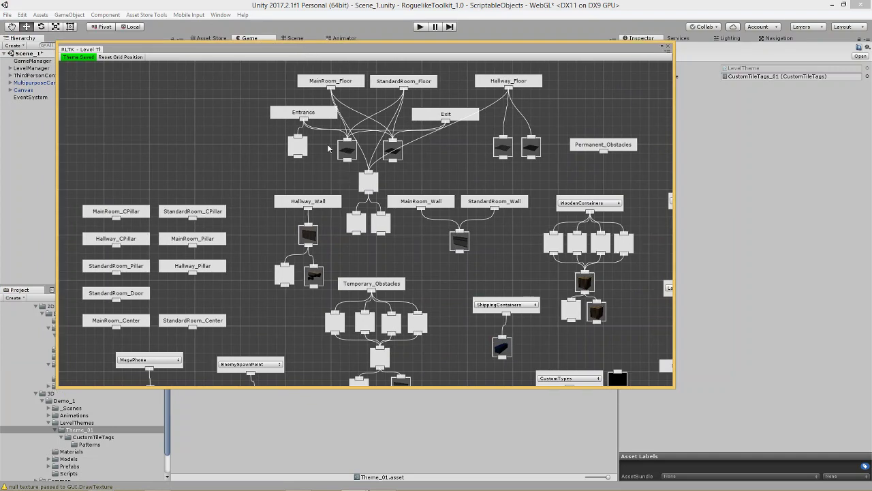
Reposition the MainRoom_Floor node and the left floor tile node below it slightly, and select the Ground_02 tile node.
{"action": "left_click_drag", "start_coordinate": [342, 154], "coordinate": [334, 152]}
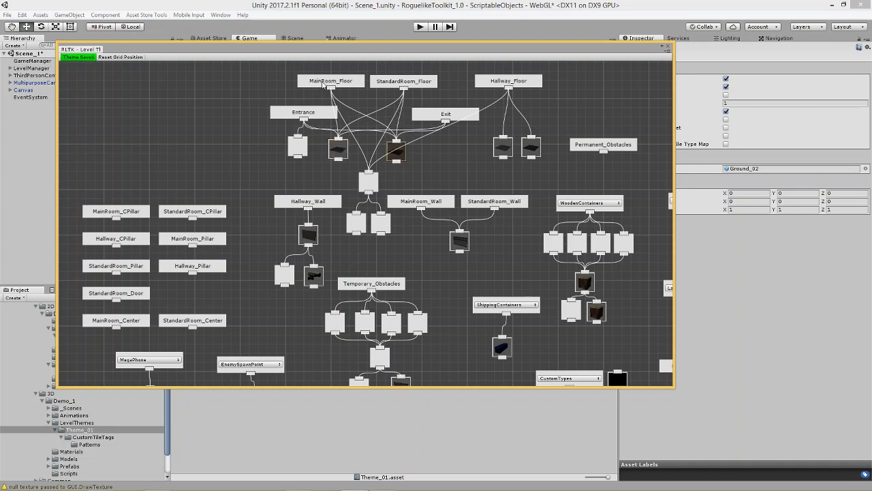
{"action": "left_click_drag", "start_coordinate": [323, 83], "coordinate": [315, 81]}
{"action": "left_click", "coordinate": [383, 83]}
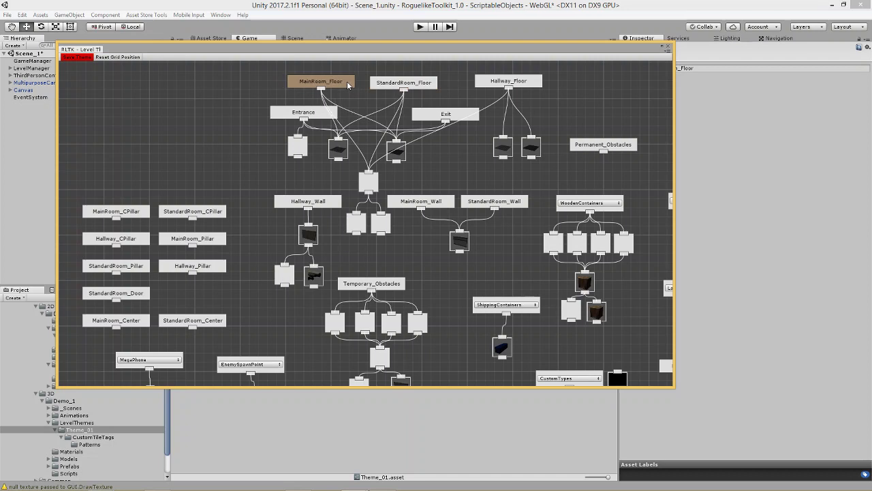
{"action": "left_click_drag", "start_coordinate": [355, 86], "coordinate": [357, 84]}
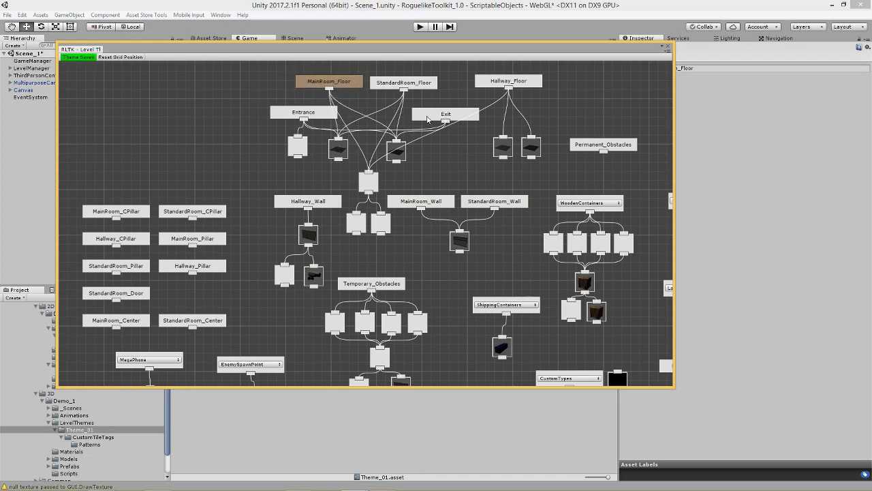
{"action": "left_click", "coordinate": [401, 151]}
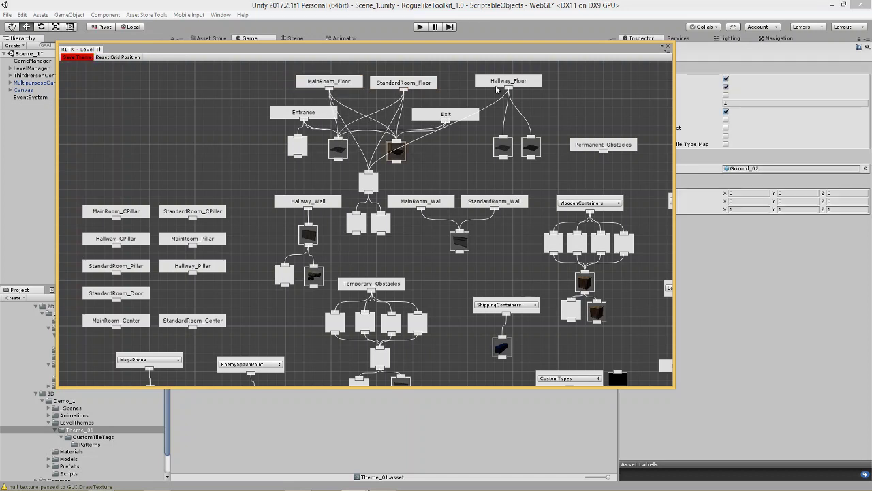
Dock the floating level theme editor between the Game and Scene views.
{"action": "left_click_drag", "start_coordinate": [476, 54], "coordinate": [431, 65]}
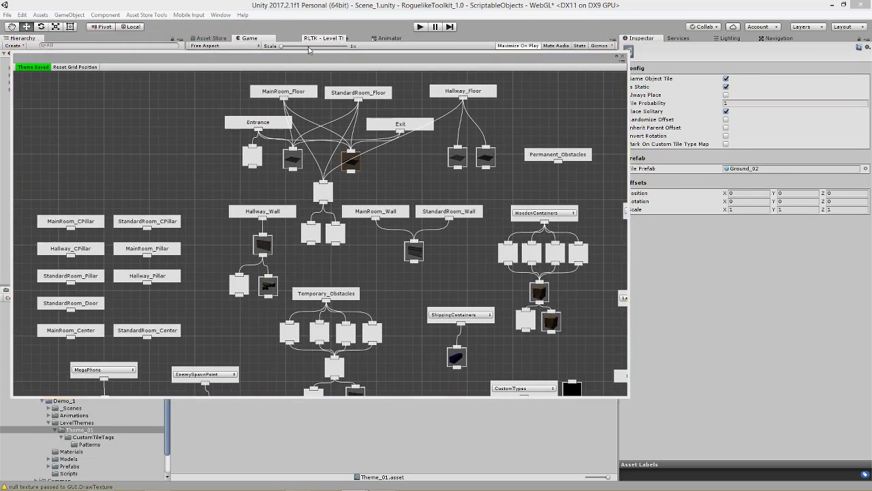
{"action": "left_click_drag", "start_coordinate": [309, 49], "coordinate": [303, 45]}
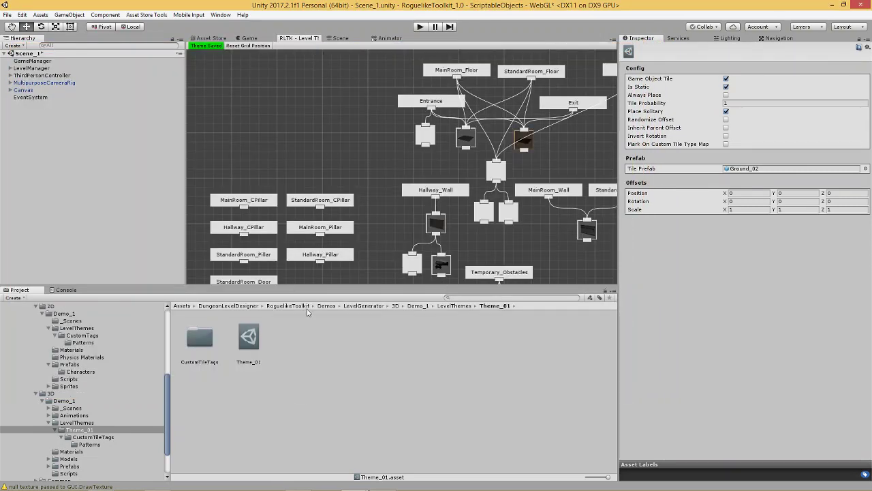
Examine the wall, Temporary_Obstacles, ShippingContainers and floor node groups in the theme graph.
{"action": "middle_click_drag", "start_coordinate": [385, 247], "coordinate": [359, 185]}
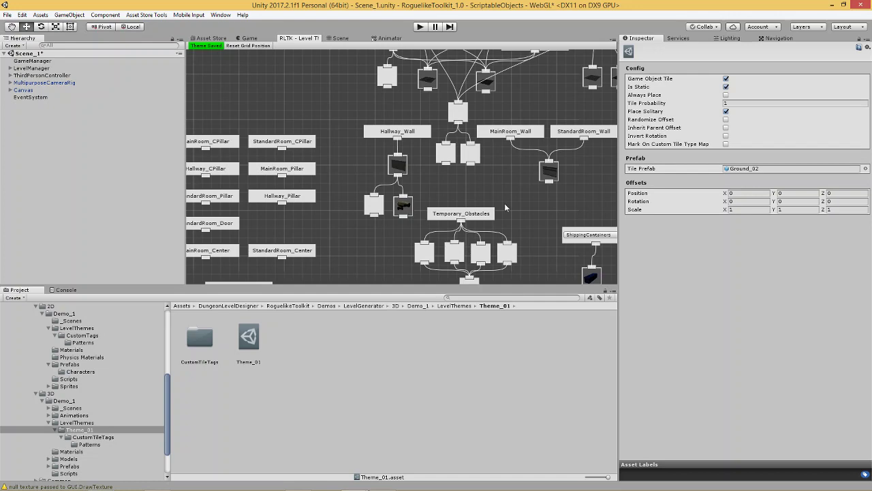
{"action": "middle_click_drag", "start_coordinate": [528, 206], "coordinate": [469, 190]}
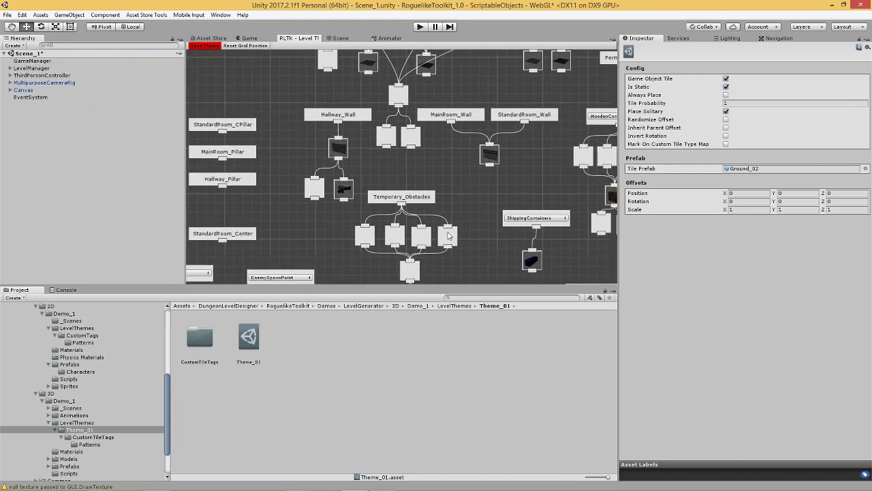
{"action": "middle_click_drag", "start_coordinate": [466, 233], "coordinate": [431, 196]}
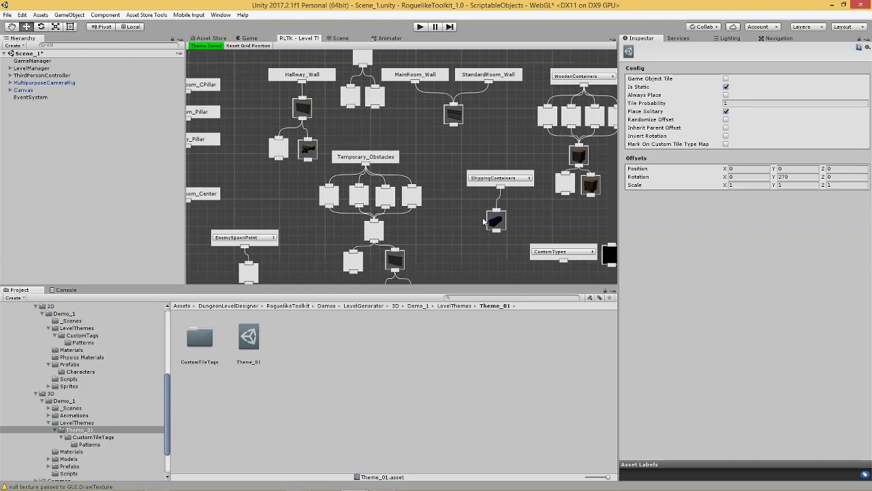
{"action": "middle_click_drag", "start_coordinate": [453, 237], "coordinate": [417, 197]}
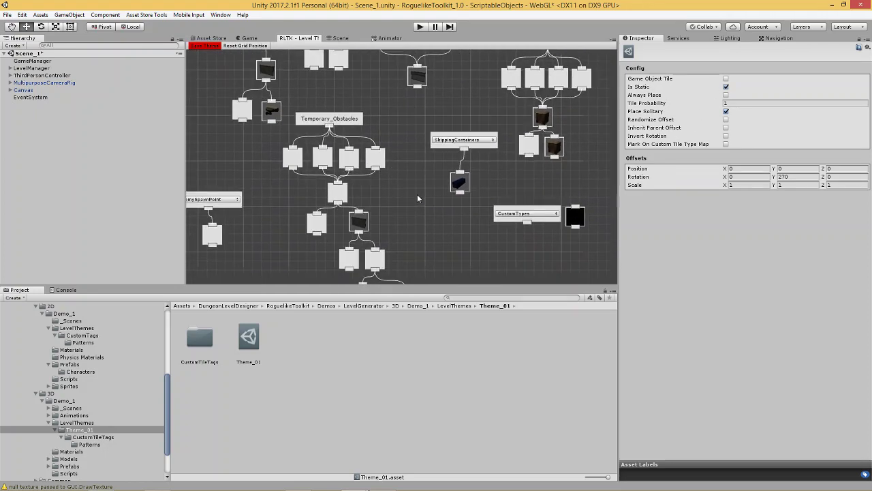
{"action": "middle_click_drag", "start_coordinate": [410, 231], "coordinate": [443, 216]}
{"action": "middle_click_drag", "start_coordinate": [441, 179], "coordinate": [464, 171]}
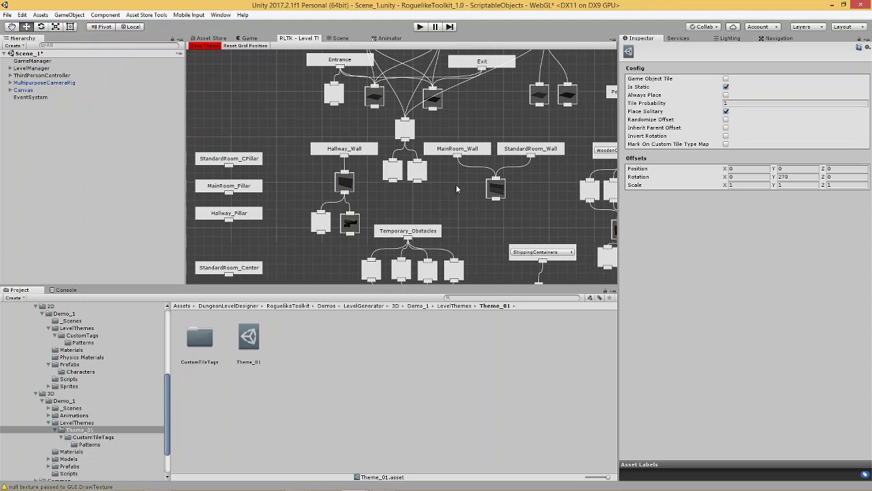
{"action": "middle_click_drag", "start_coordinate": [481, 216], "coordinate": [461, 232]}
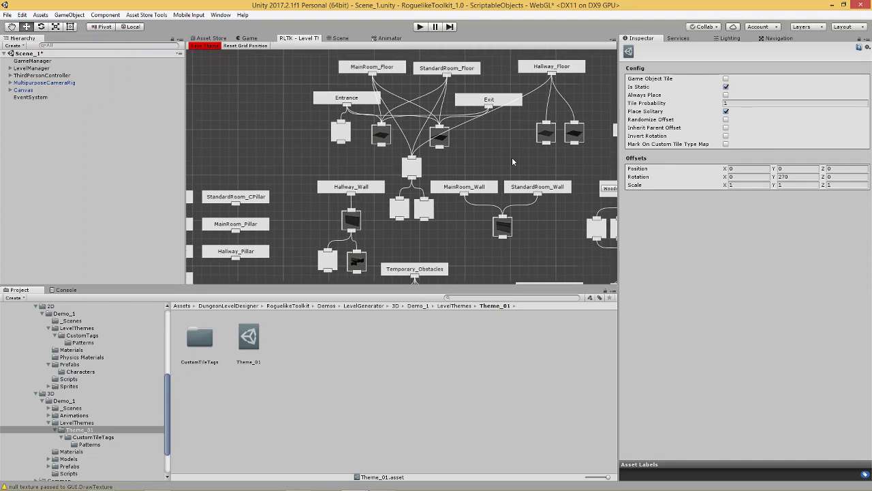
Open the CustomTileTags folder of Theme_01 and inspect the tag entries of the CustomTileTags_01 asset.
{"action": "double_click", "coordinate": [201, 338]}
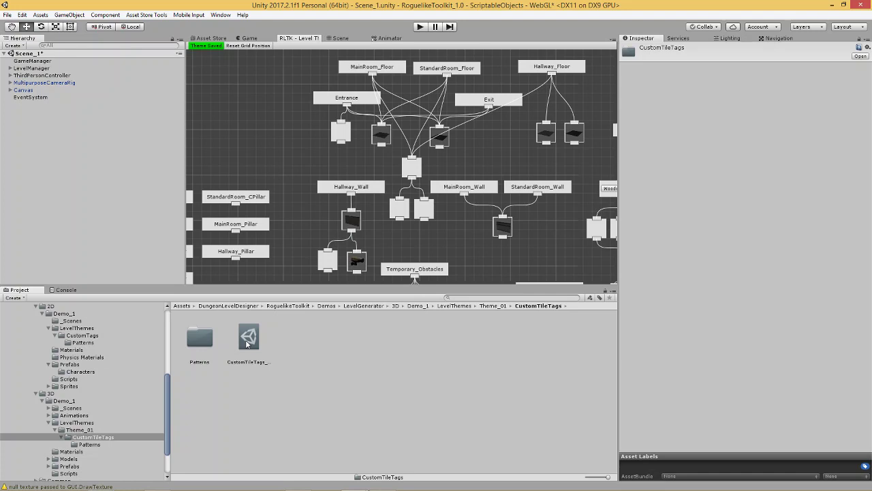
{"action": "left_click_drag", "start_coordinate": [289, 142], "coordinate": [227, 143]}
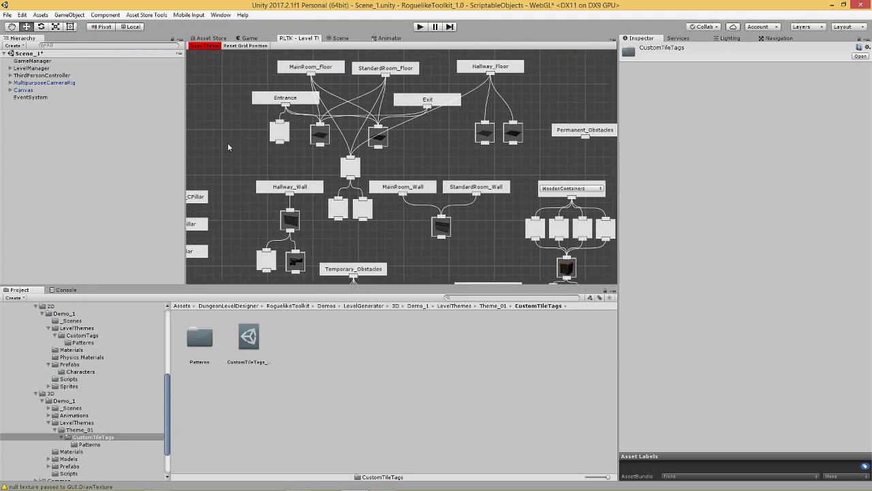
{"action": "left_click", "coordinate": [251, 335]}
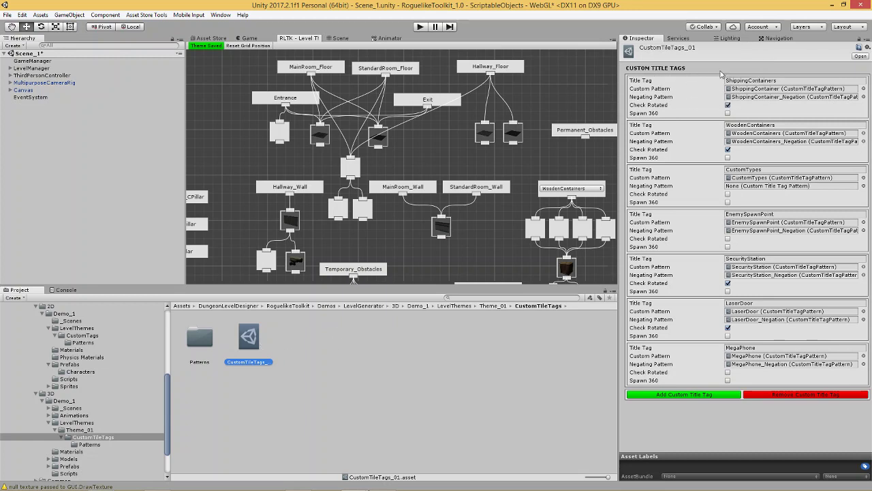
Open the Patterns folder and inspect the CustomTypes, EnemySpawnPoint and EnemySpawnPoint_Negation patterns.
{"action": "double_click", "coordinate": [203, 341]}
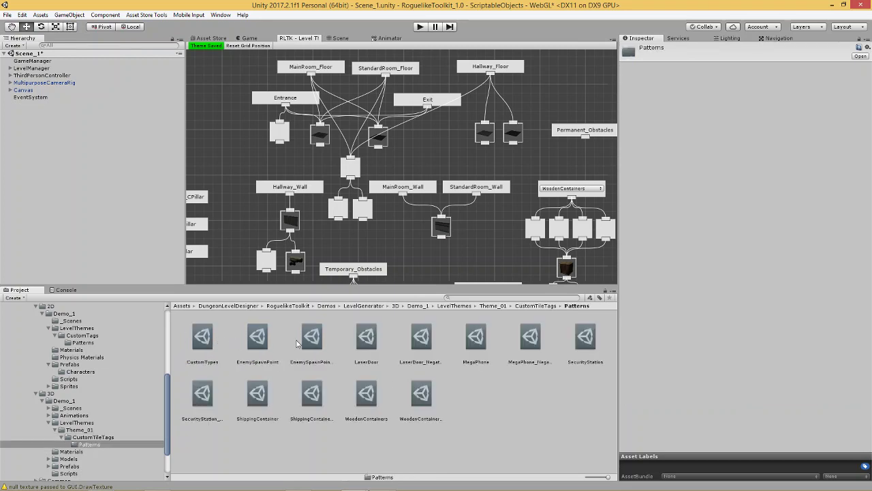
{"action": "left_click", "coordinate": [204, 340]}
{"action": "left_click", "coordinate": [262, 346]}
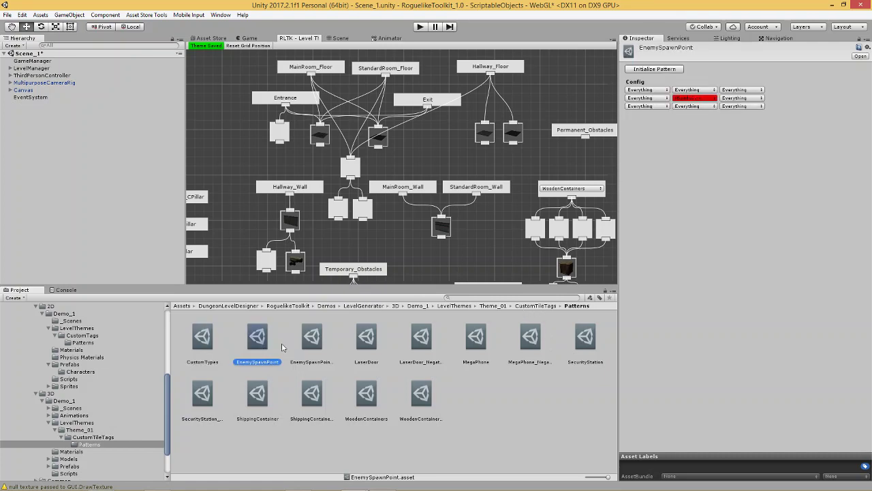
{"action": "left_click", "coordinate": [312, 343]}
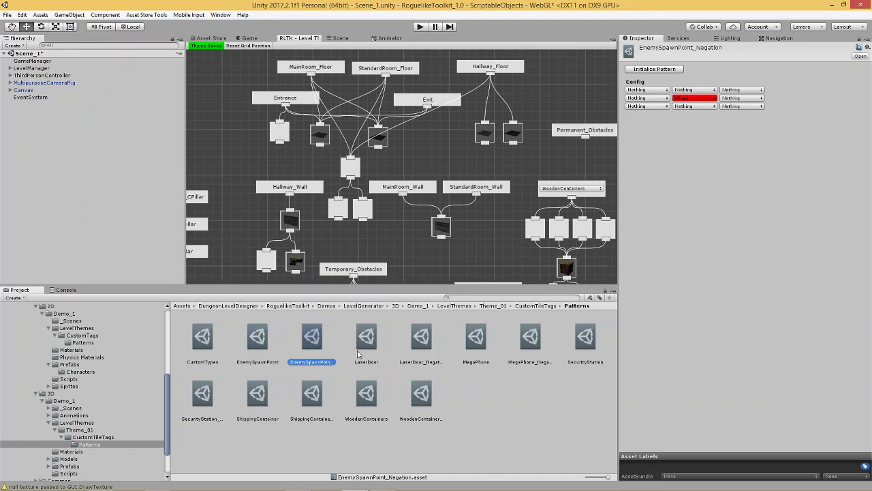
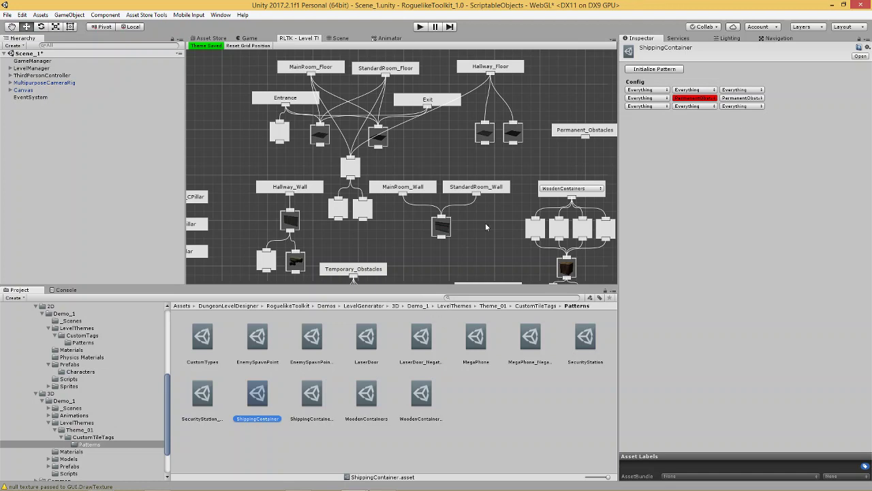
Select the ShippingContainers node in the theme graph and save the theme.
{"action": "middle_click_drag", "start_coordinate": [489, 234], "coordinate": [402, 140]}
{"action": "left_click", "coordinate": [421, 204]}
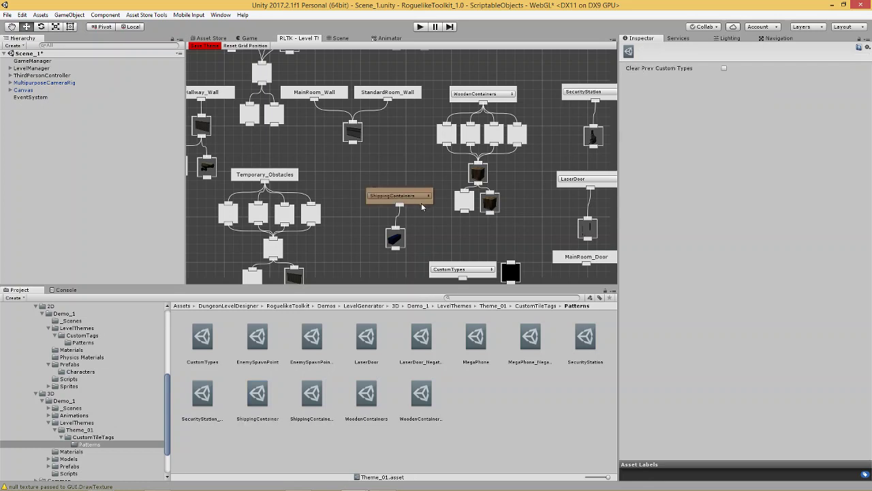
{"action": "key", "text": "ctrl+s"}
Add a custom title tag to the CustomTileTags_01 asset and name it ShippingContainer_01.
{"action": "left_click", "coordinate": [533, 306]}
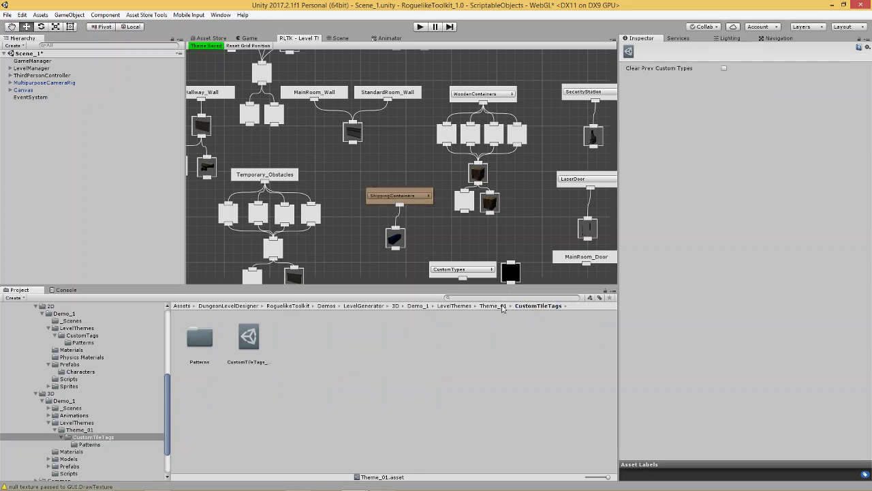
{"action": "left_click", "coordinate": [249, 337]}
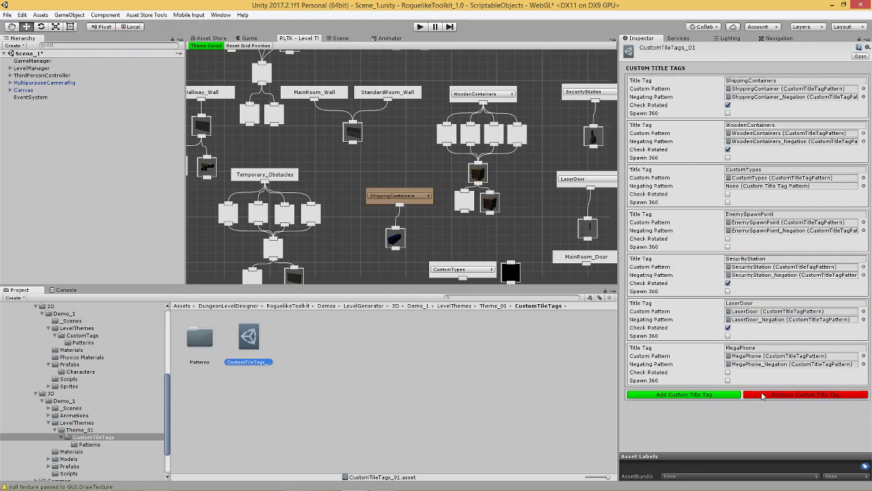
{"action": "left_click", "coordinate": [696, 396]}
{"action": "left_click", "coordinate": [761, 391]}
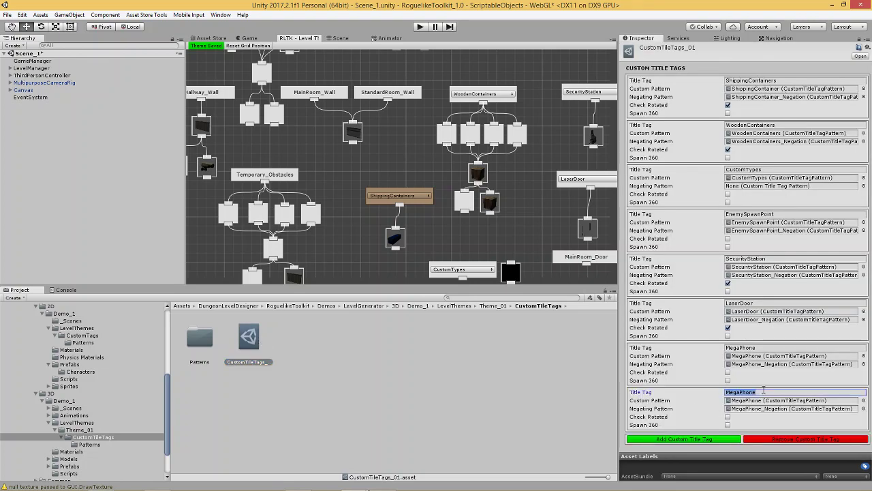
{"action": "type", "text": "Shipp"}
{"action": "type", "text": "ingContainers"}
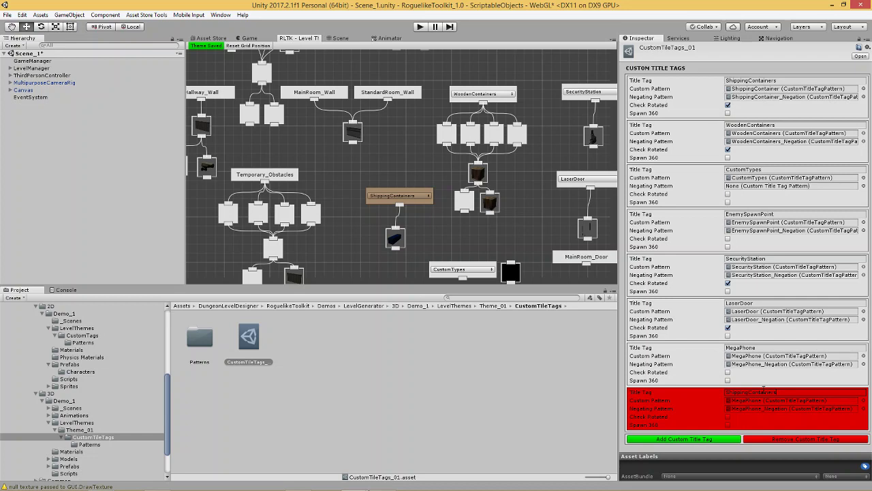
{"action": "key", "text": "BackSpace"}
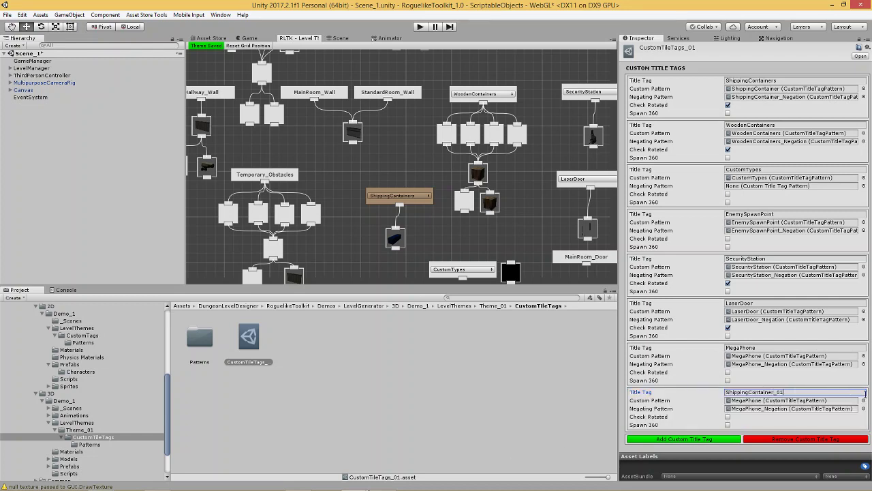
Assign ShippingContainer as the new tag's custom pattern and ShippingContainer_Negation as its negating pattern.
{"action": "left_click", "coordinate": [863, 401]}
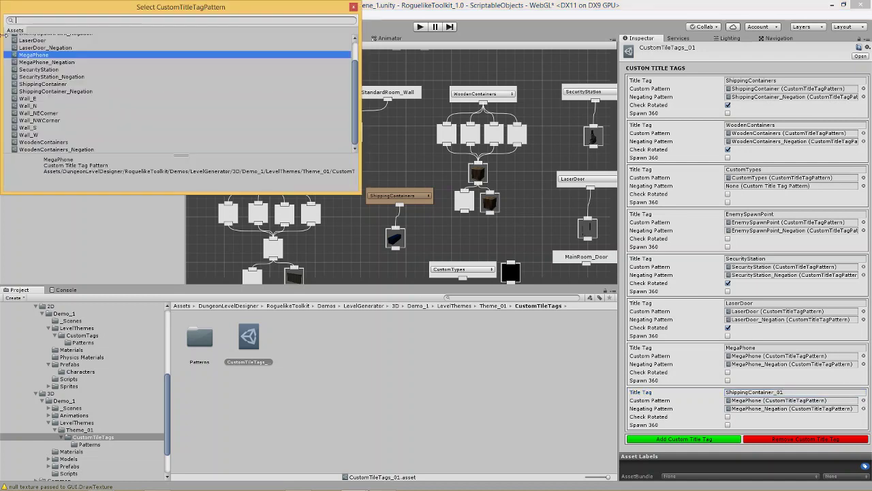
{"action": "double_click", "coordinate": [38, 84]}
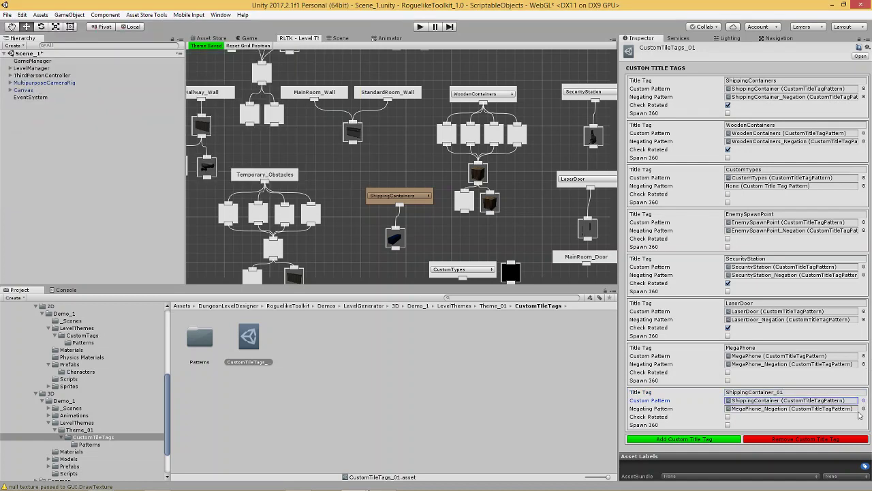
{"action": "left_click", "coordinate": [863, 408]}
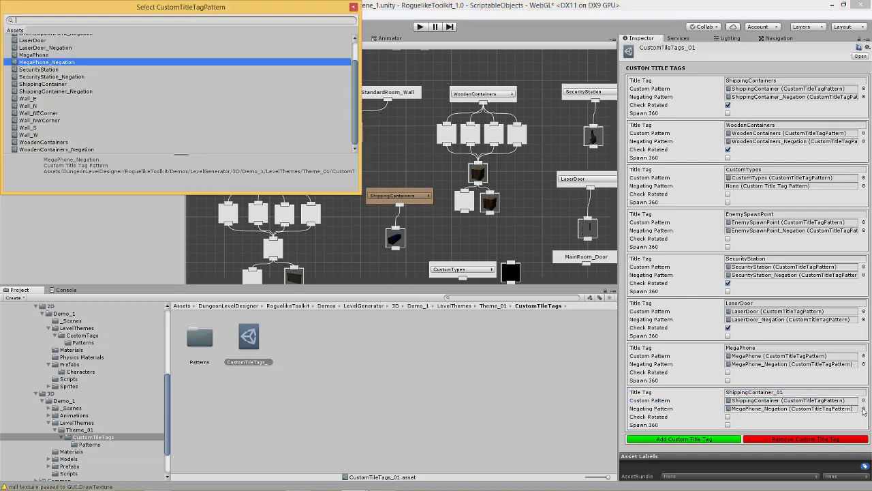
{"action": "double_click", "coordinate": [48, 92]}
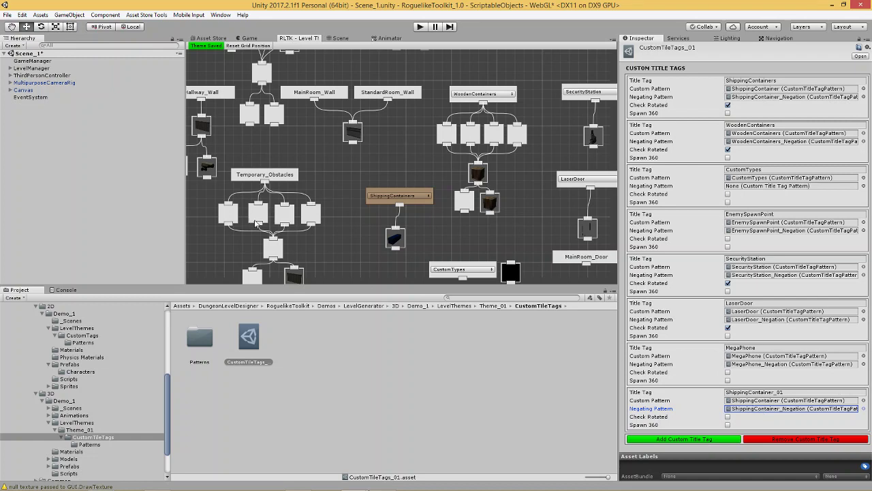
Add a custom tile-tag node to the theme graph and place it below and left of the ShippingContainers node.
{"action": "left_click", "coordinate": [358, 235]}
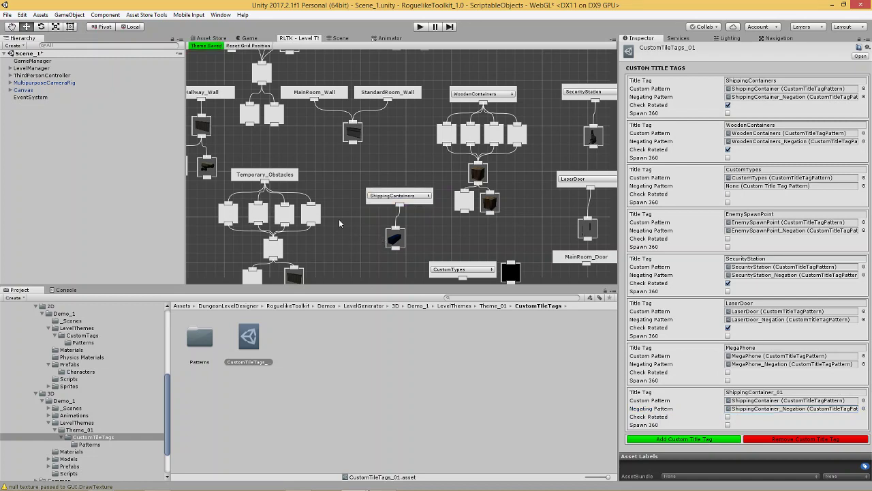
{"action": "right_click", "coordinate": [340, 241]}
{"action": "left_click", "coordinate": [350, 253]}
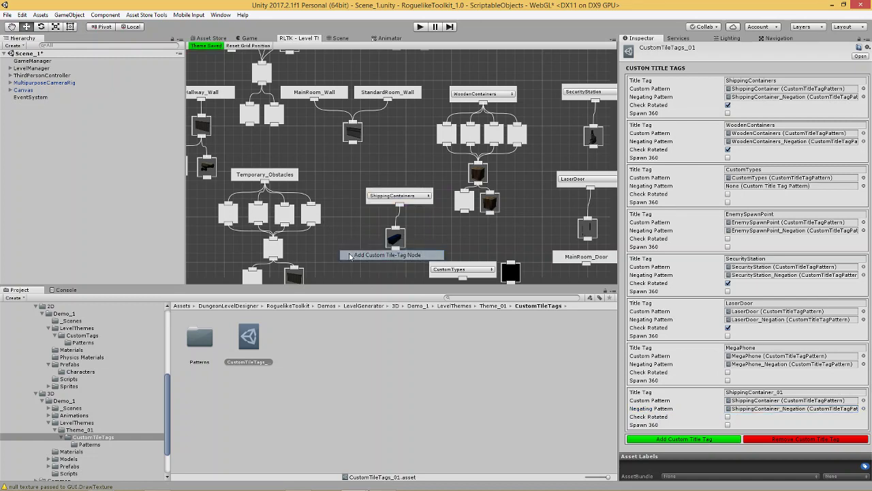
{"action": "left_click_drag", "start_coordinate": [350, 256], "coordinate": [322, 253]}
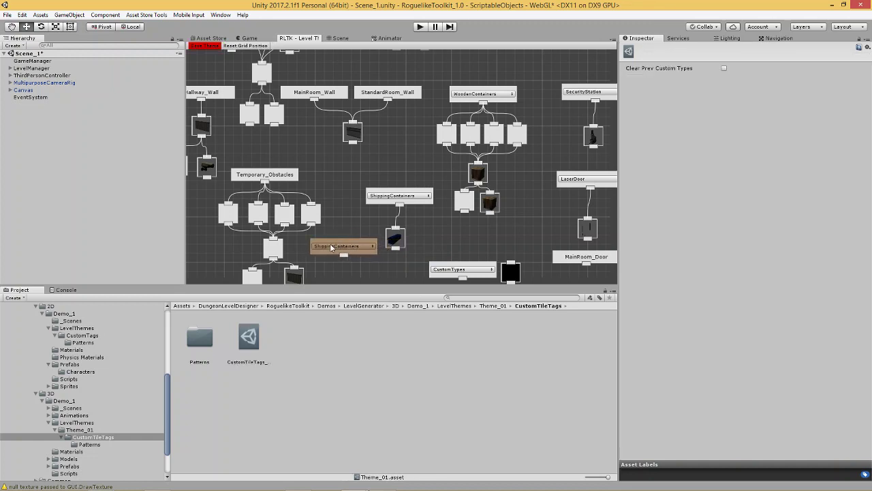
Set the new custom tile-tag node to ShippingContainer_01 and remove that node from the theme graph.
{"action": "left_click", "coordinate": [332, 247]}
{"action": "left_click", "coordinate": [353, 326]}
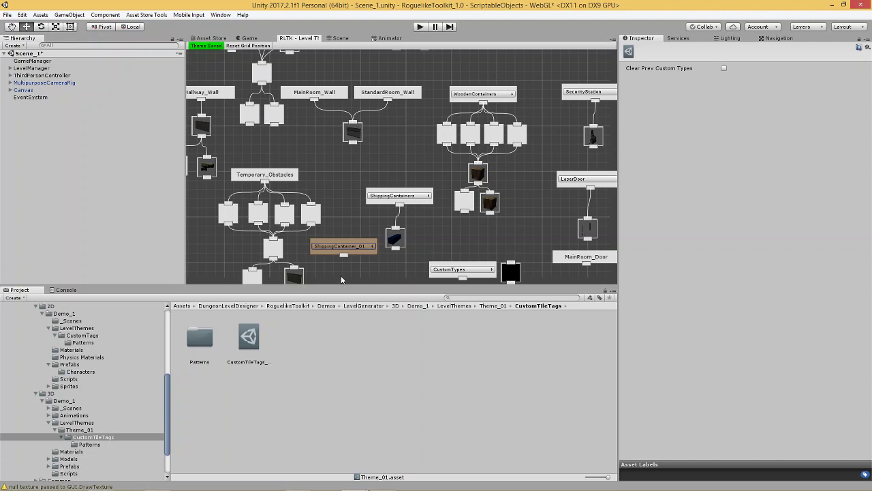
{"action": "right_click", "coordinate": [356, 253]}
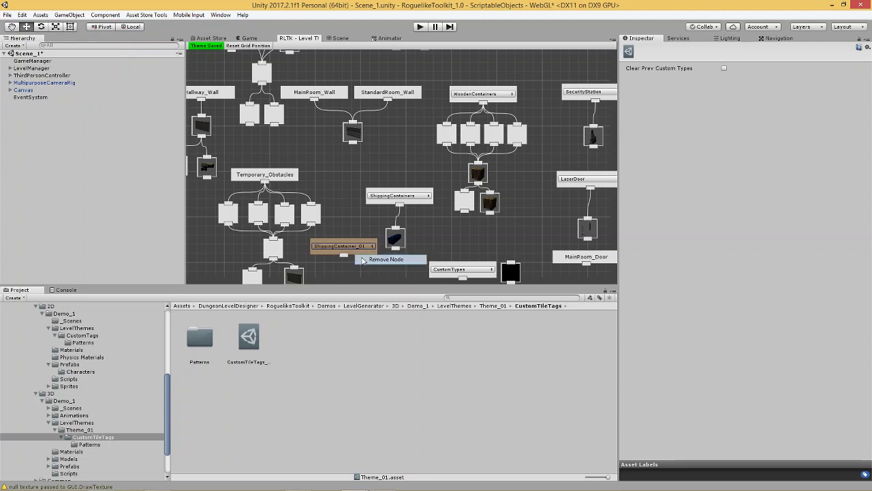
{"action": "left_click", "coordinate": [383, 259]}
Examine how the blue shipping containers are placed along the walls across the generated level, using an isometric view of the scene.
{"action": "left_click", "coordinate": [250, 39]}
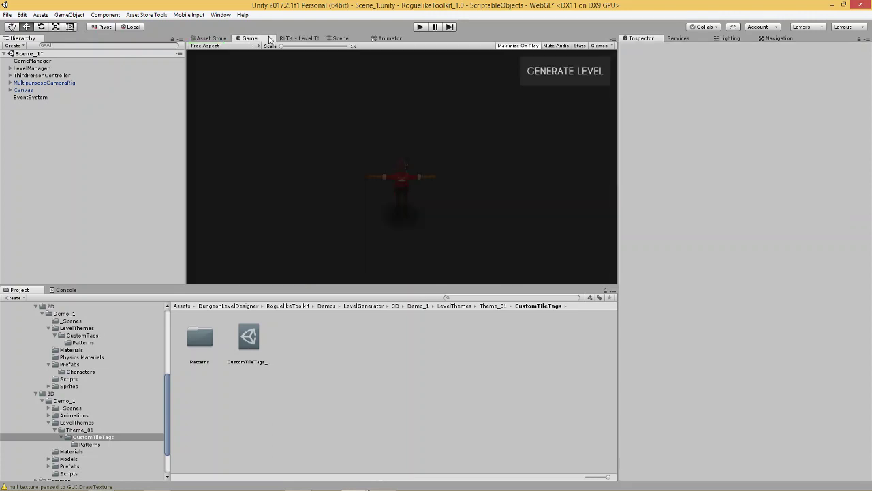
{"action": "left_click", "coordinate": [343, 38]}
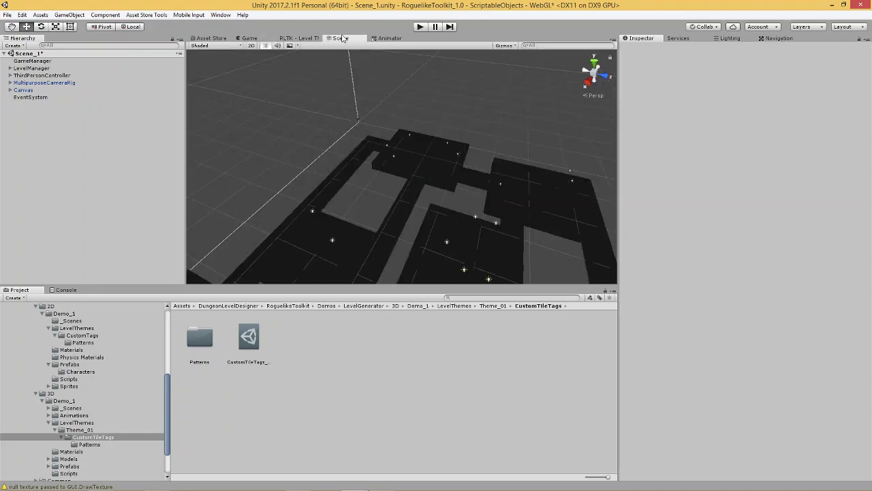
{"action": "scroll", "coordinate": [408, 198], "scroll_direction": "up", "scroll_amount": 10}
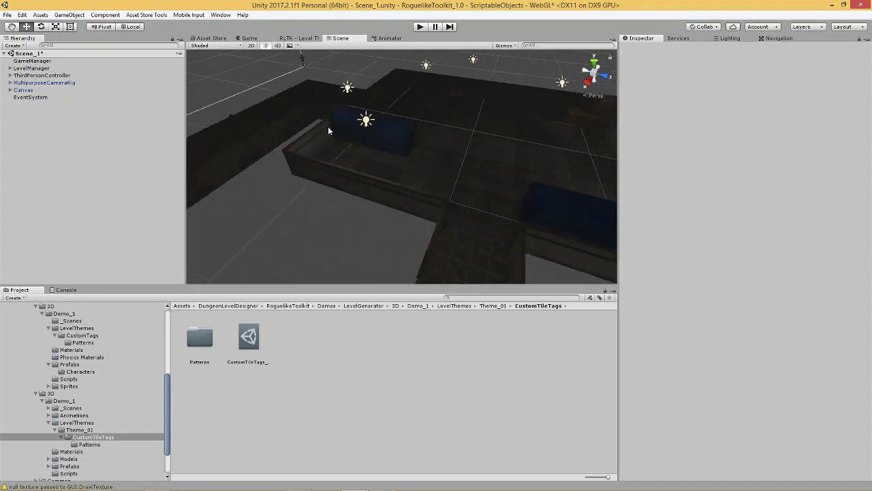
{"action": "left_click", "coordinate": [595, 96]}
{"action": "scroll", "coordinate": [296, 192], "scroll_direction": "up", "scroll_amount": 3}
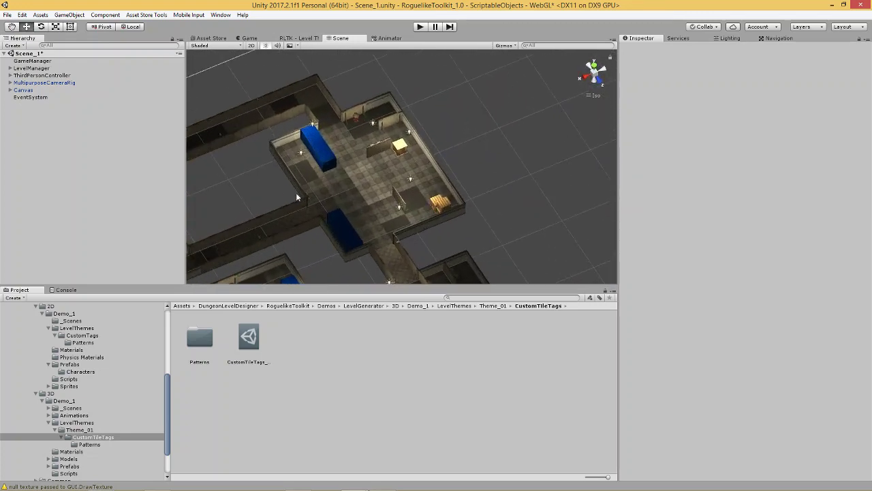
{"action": "left_click_drag", "start_coordinate": [298, 186], "coordinate": [386, 186], "text": "alt"}
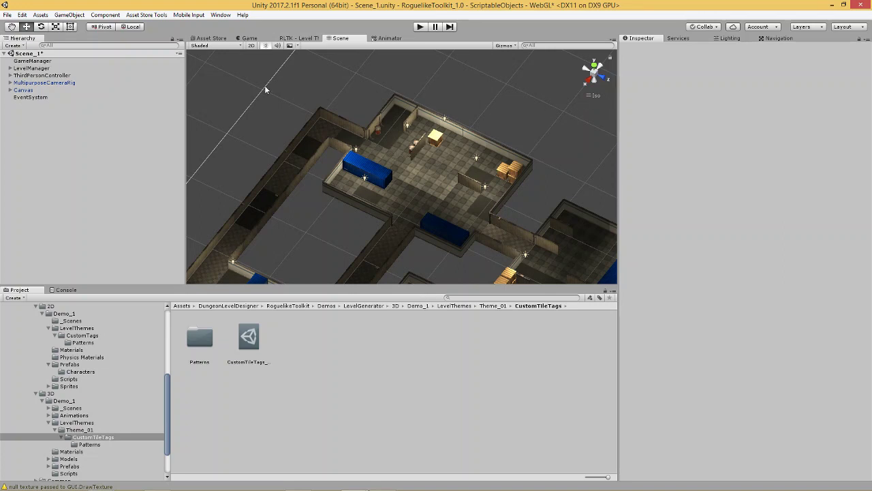
{"action": "key", "text": "q"}
{"action": "left_click_drag", "start_coordinate": [277, 157], "coordinate": [398, 120]}
{"action": "left_click_drag", "start_coordinate": [374, 172], "coordinate": [382, 162]}
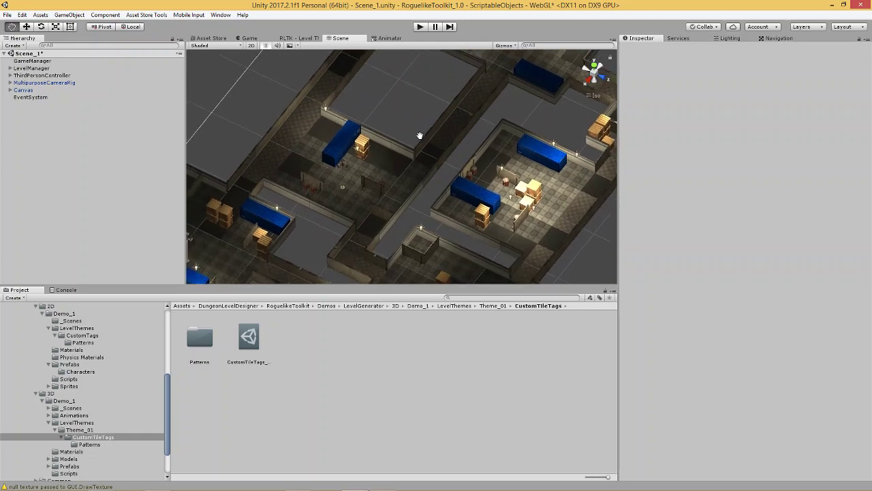